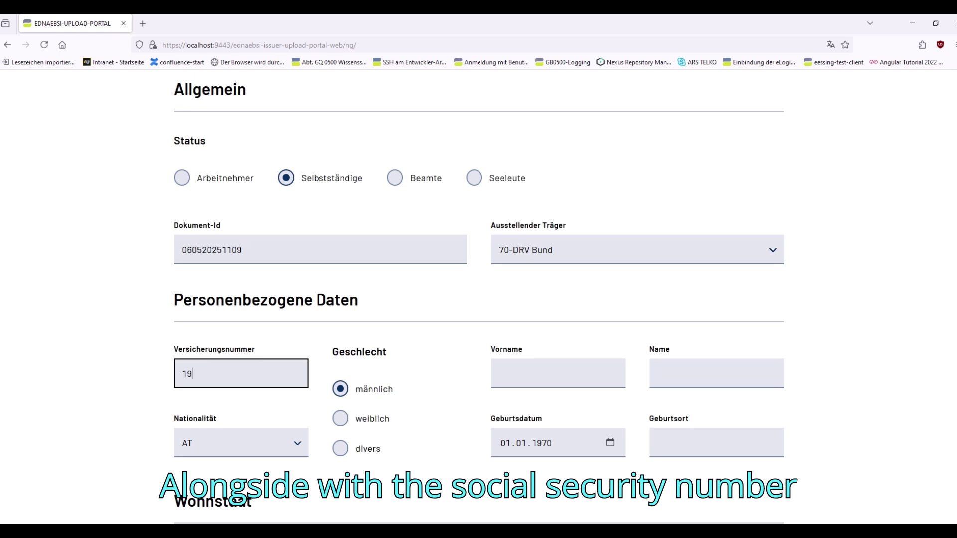
Step: Enter the test person's insurance number, first name and surname, then upload the PDA1 credential data
key("Tab")
key("Tab")
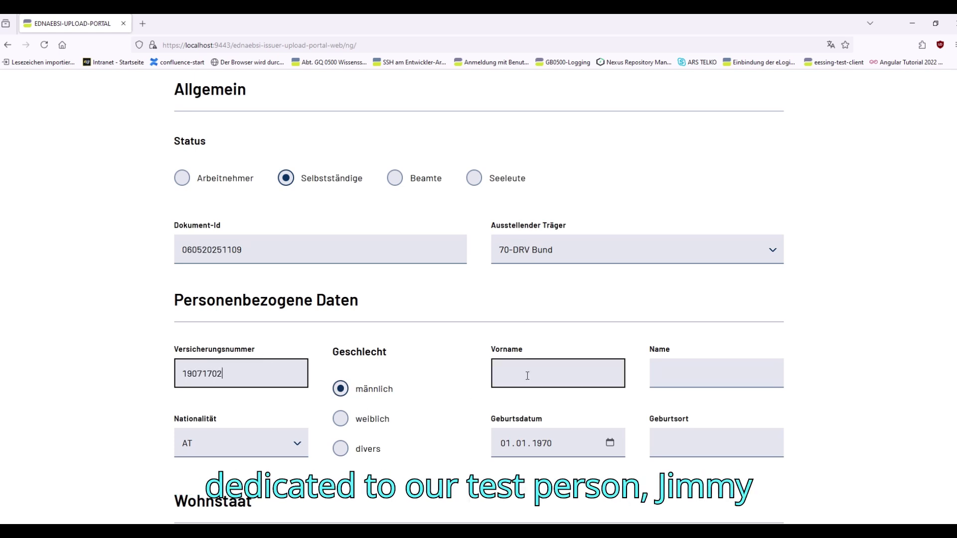
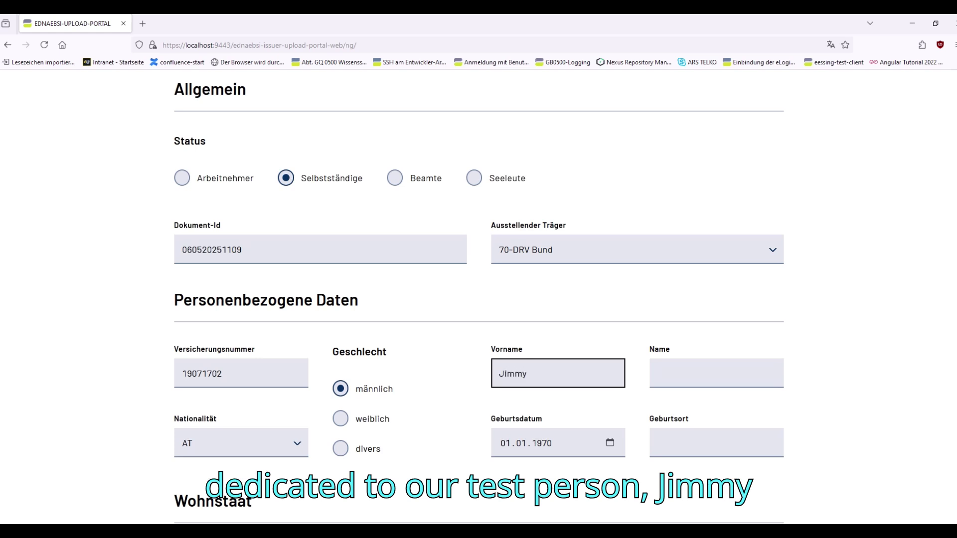
left_click(664, 371)
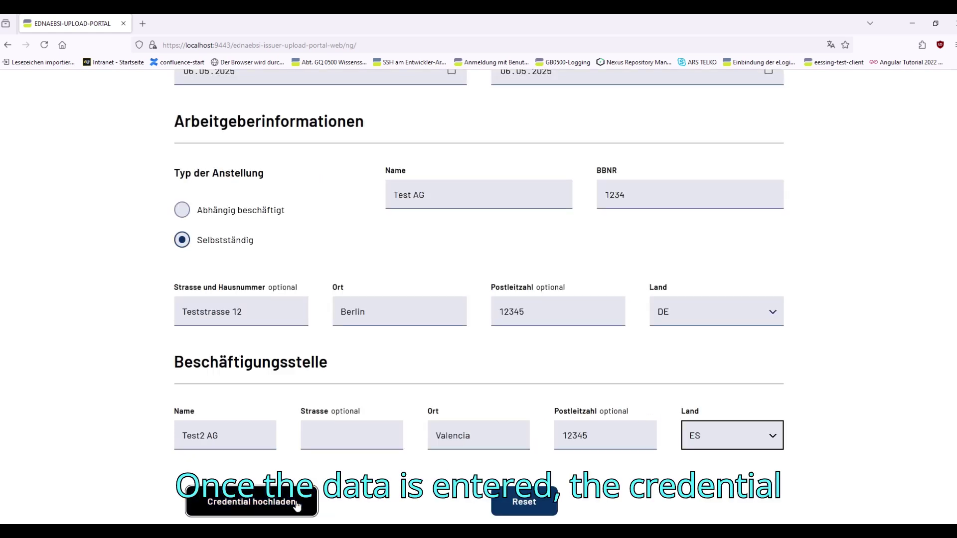
left_click(297, 505)
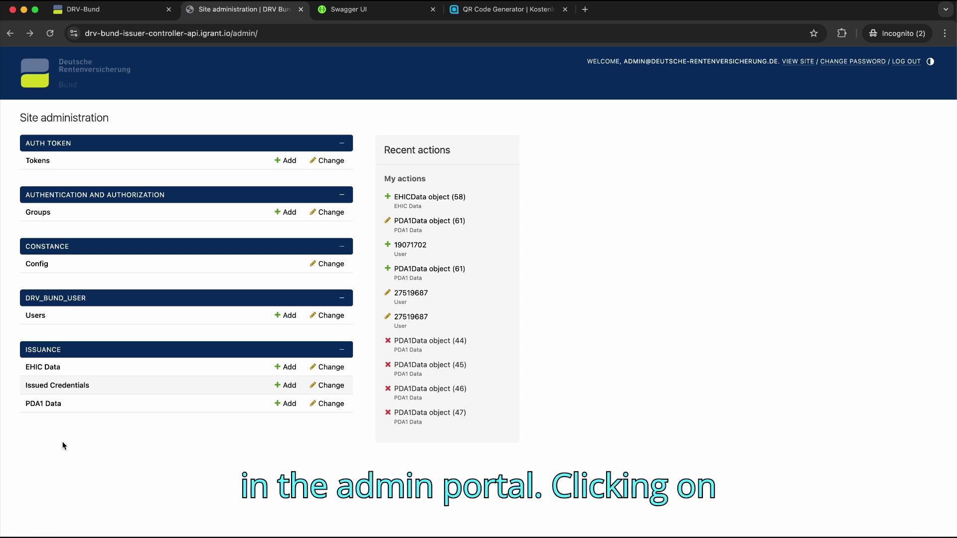
Step: Open the PDA1 Data list and select the newest record, PDA1Data object 66
left_click(50, 406)
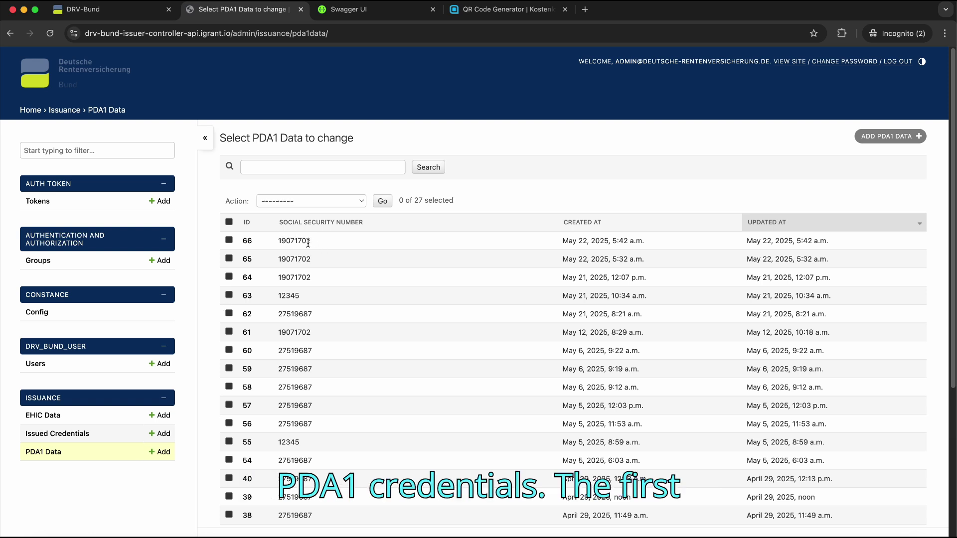
left_click(248, 243)
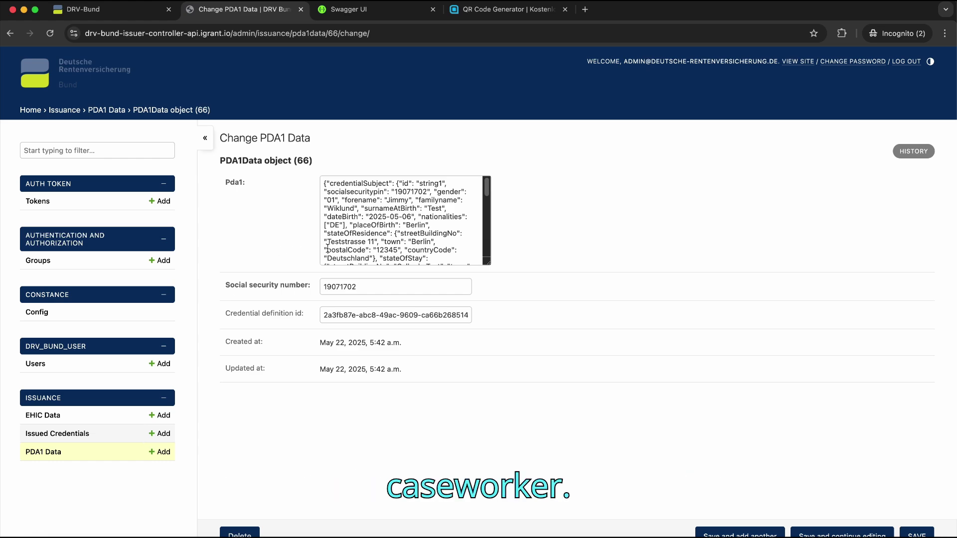
Step: Enlarge record 66's Pda1 field and highlight its socialsecuritypin, forename and familyname entries
left_click_drag(488, 263, 718, 323)
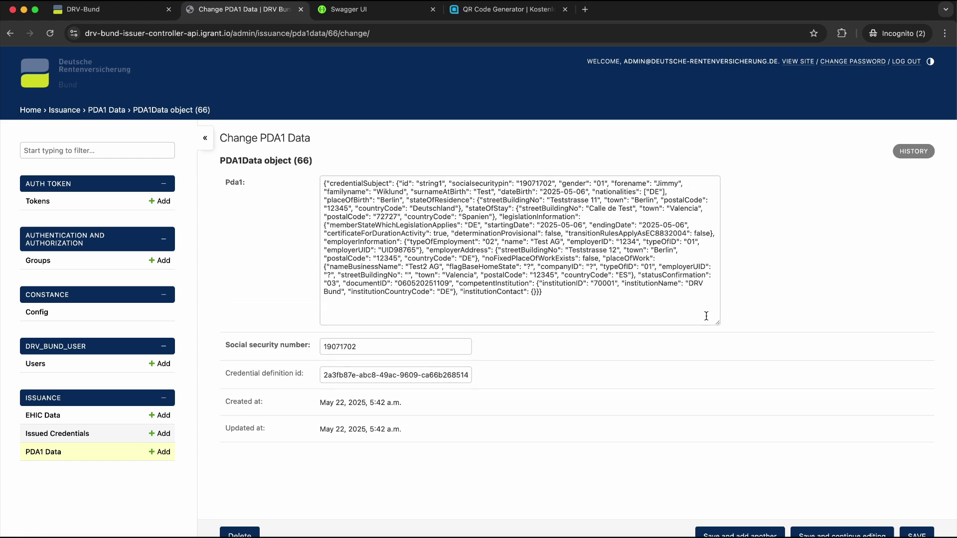
left_click_drag(454, 184, 534, 185)
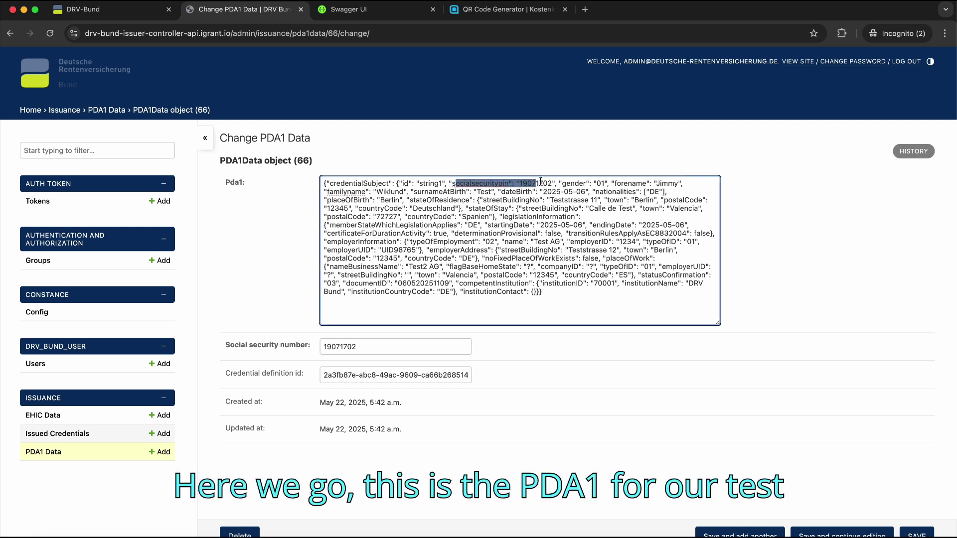
double_click(543, 183)
left_click_drag(614, 183, 685, 184)
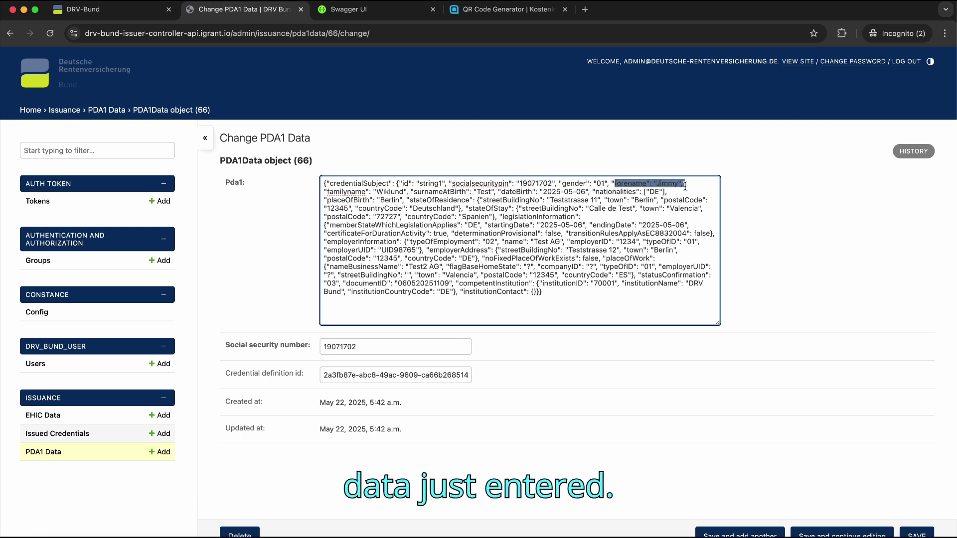
left_click_drag(326, 192, 403, 192)
left_click_drag(403, 192, 406, 192)
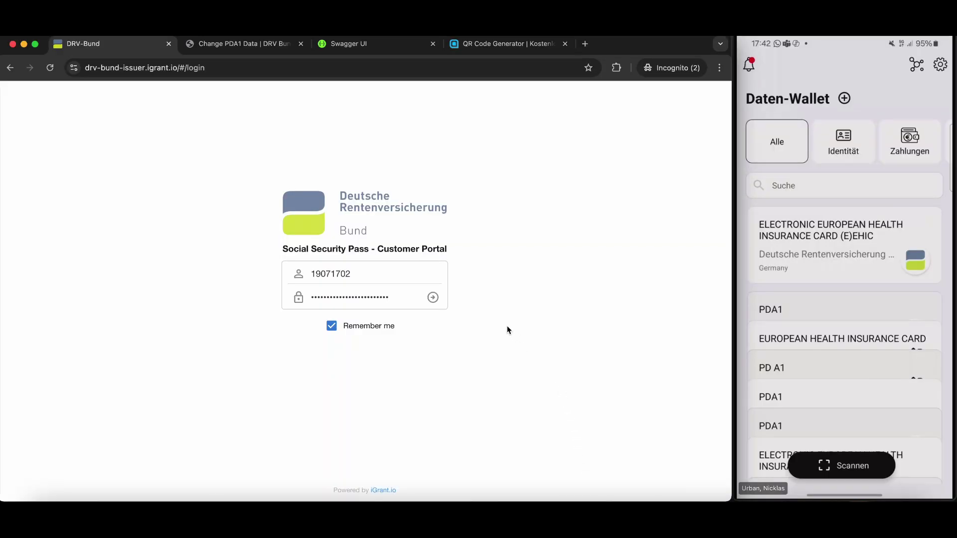
Step: Sign in to the customer portal, check the settings panel, and request the newest PDA1 credential
left_click(433, 299)
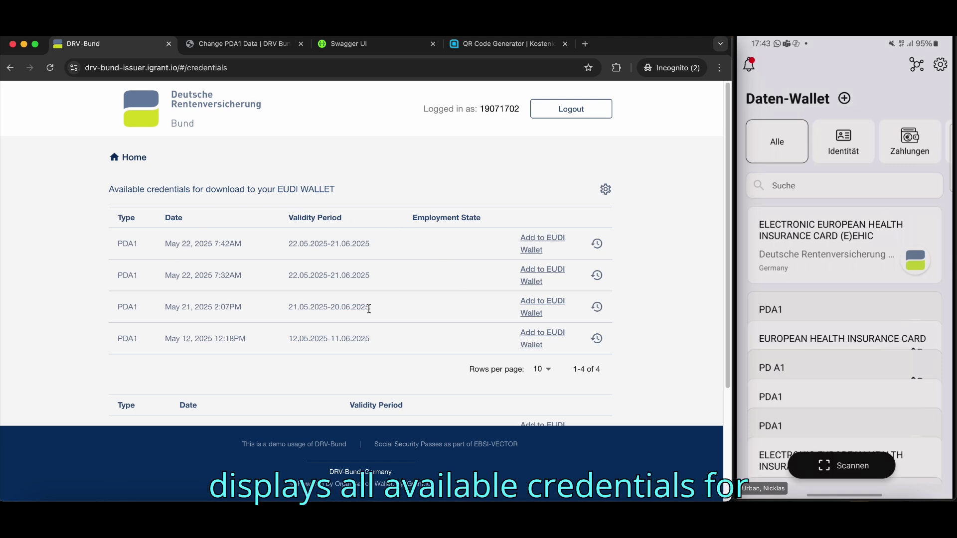
left_click(606, 192)
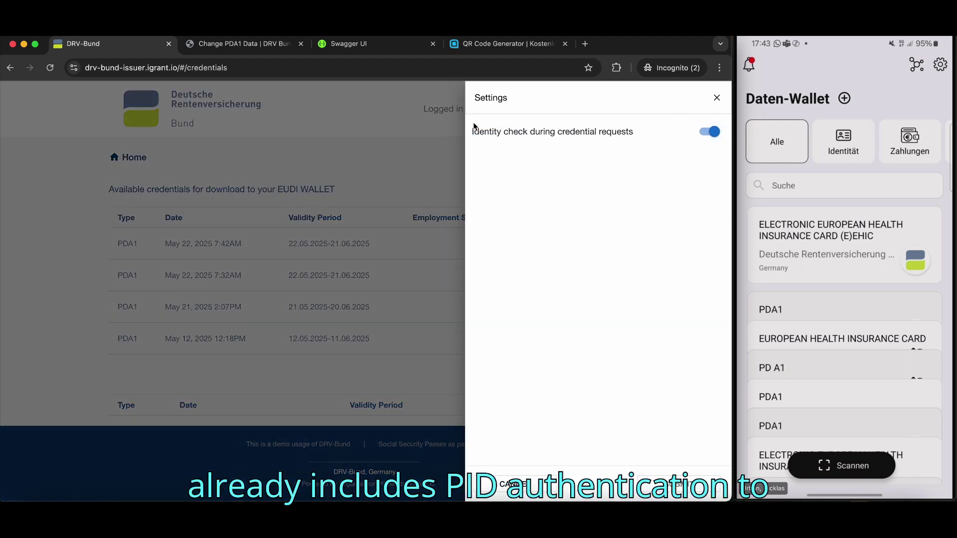
left_click(717, 100)
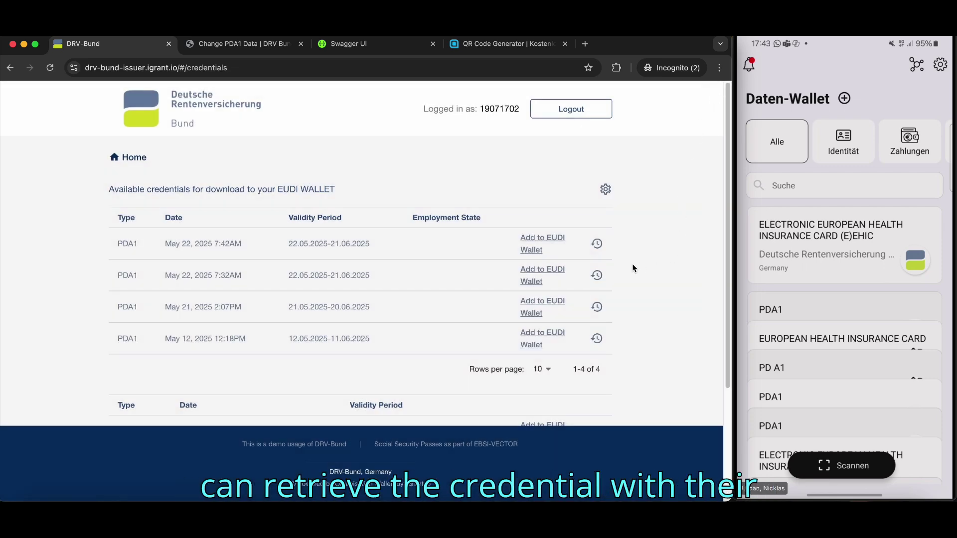
left_click(551, 242)
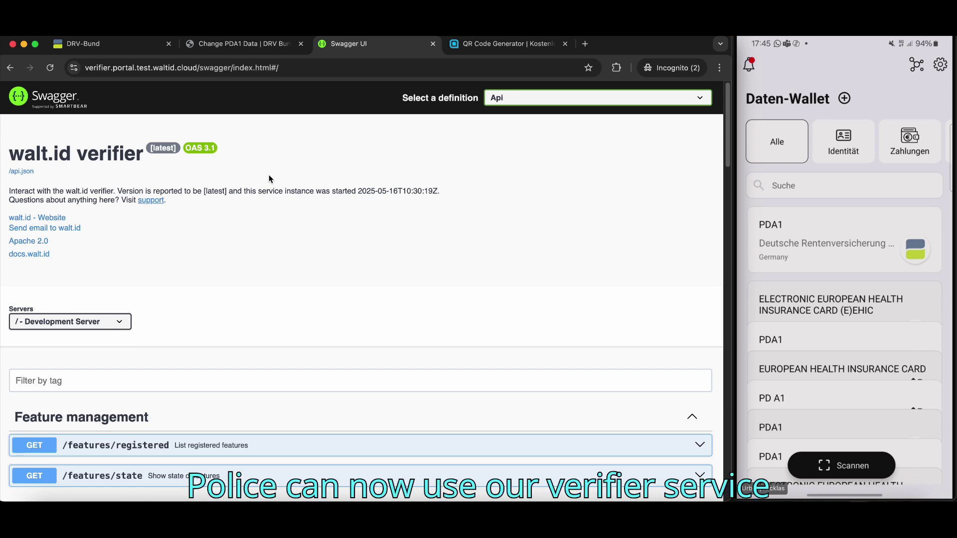
Step: Expand POST /openid4vc/verify, review its PDA1 type filter in the request body, and execute it
scroll(269, 179, "down", 4)
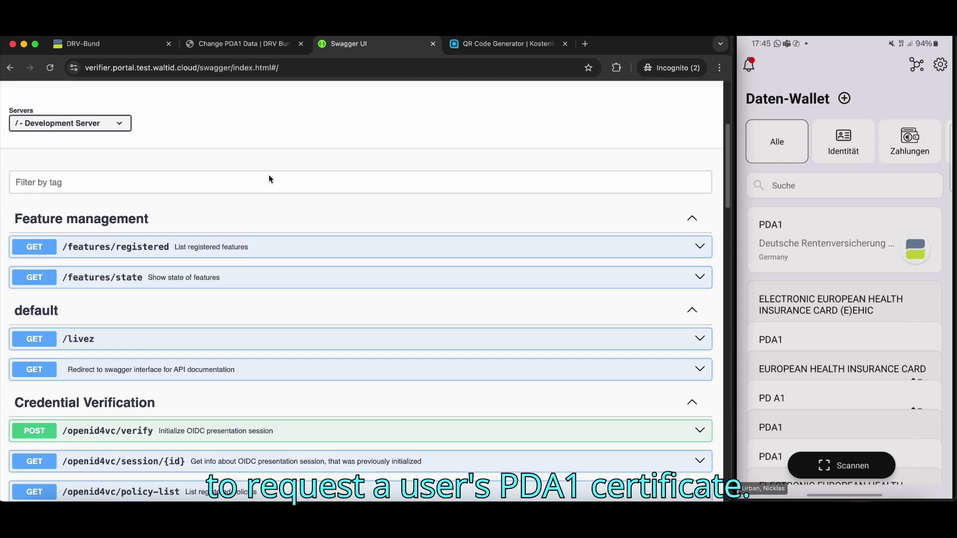
scroll(269, 179, "down", 4)
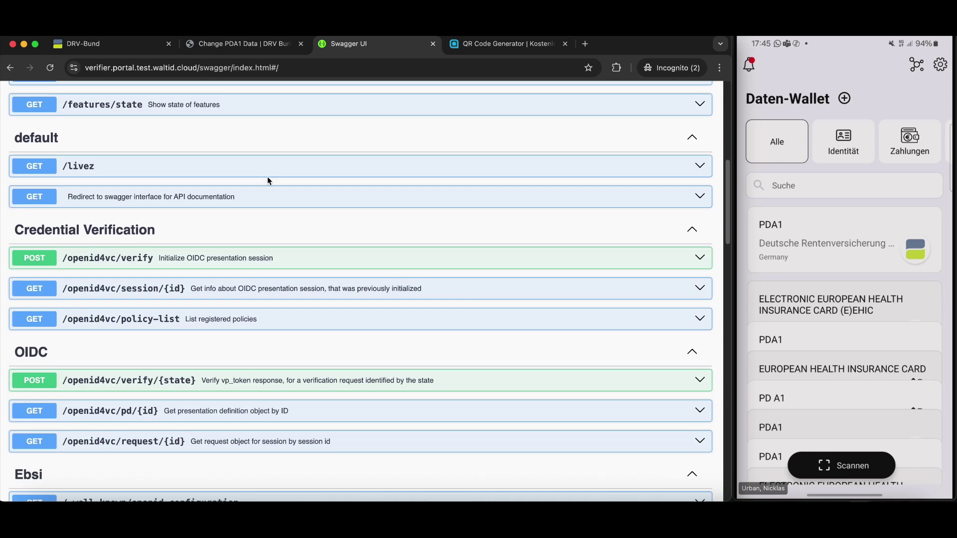
left_click(213, 260)
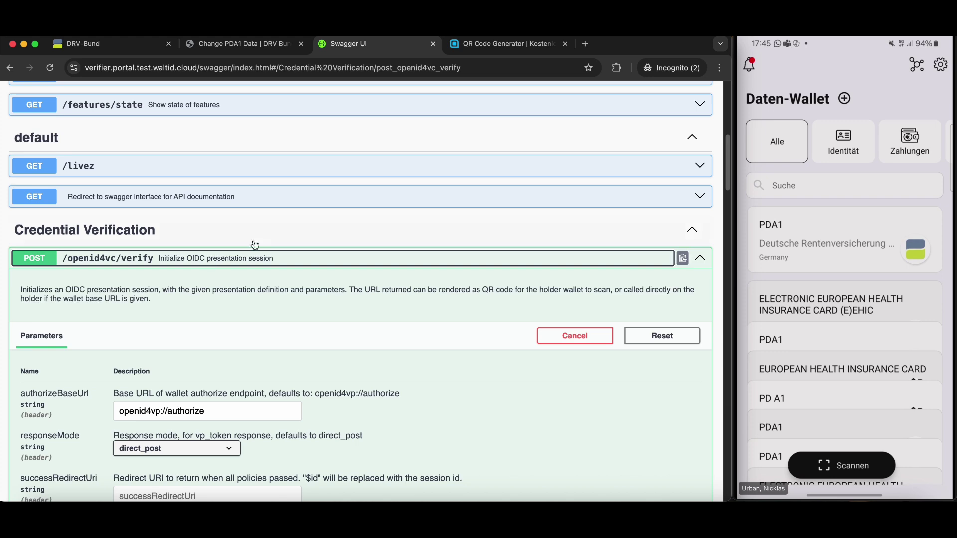
scroll(380, 249, "down", 10)
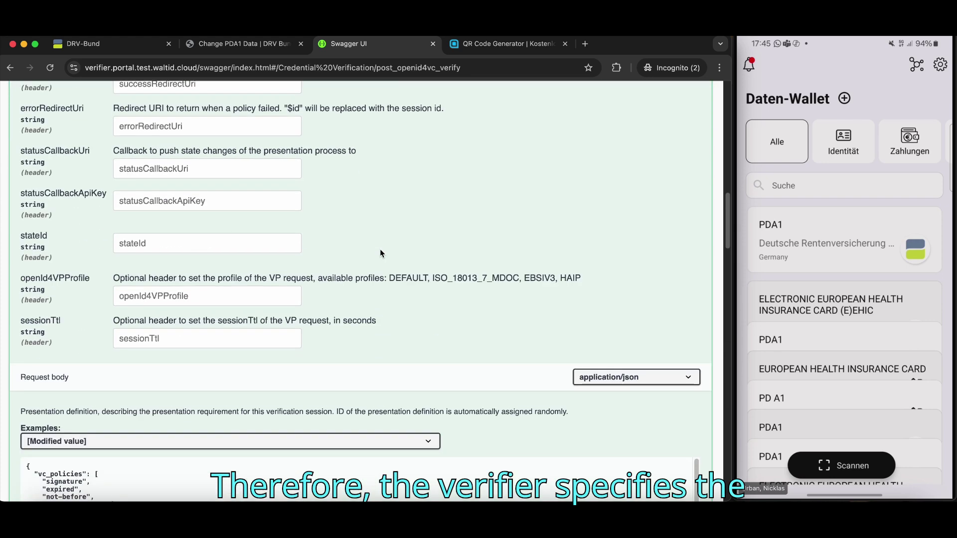
scroll(380, 249, "down", 4)
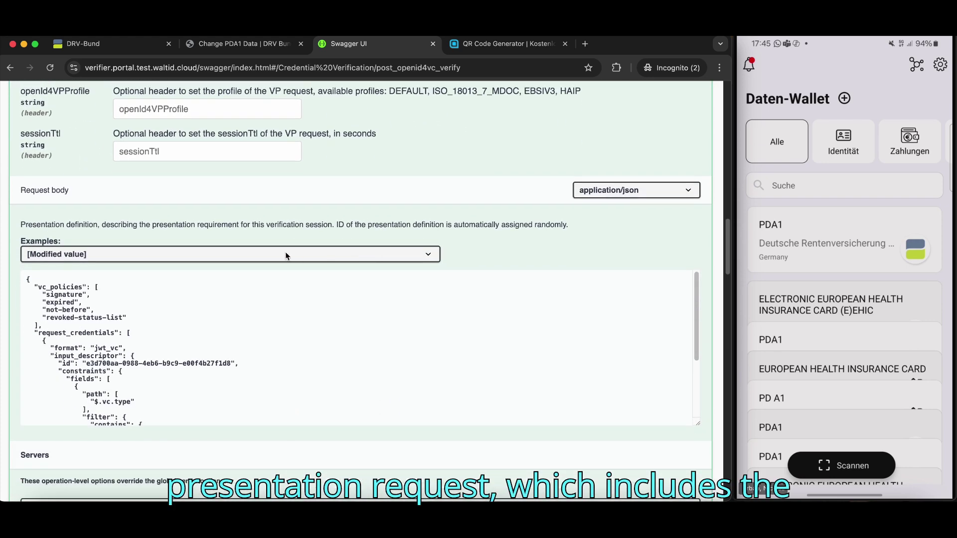
scroll(126, 316, "down", 1)
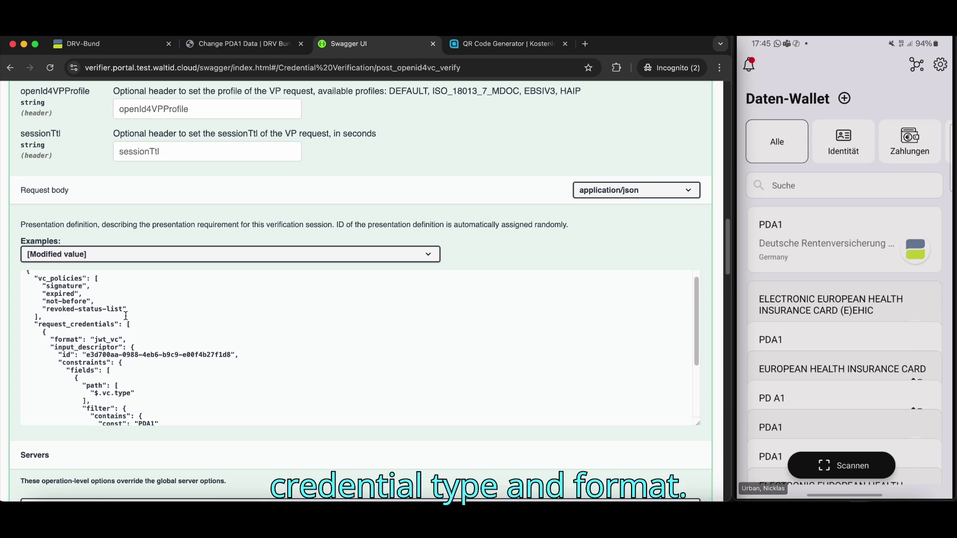
scroll(126, 316, "down", 3)
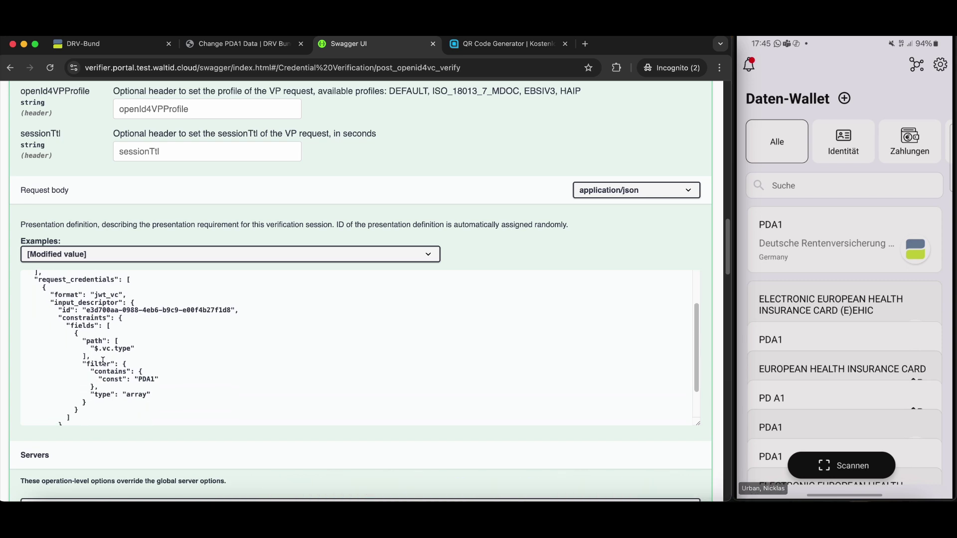
left_click_drag(96, 364, 164, 378)
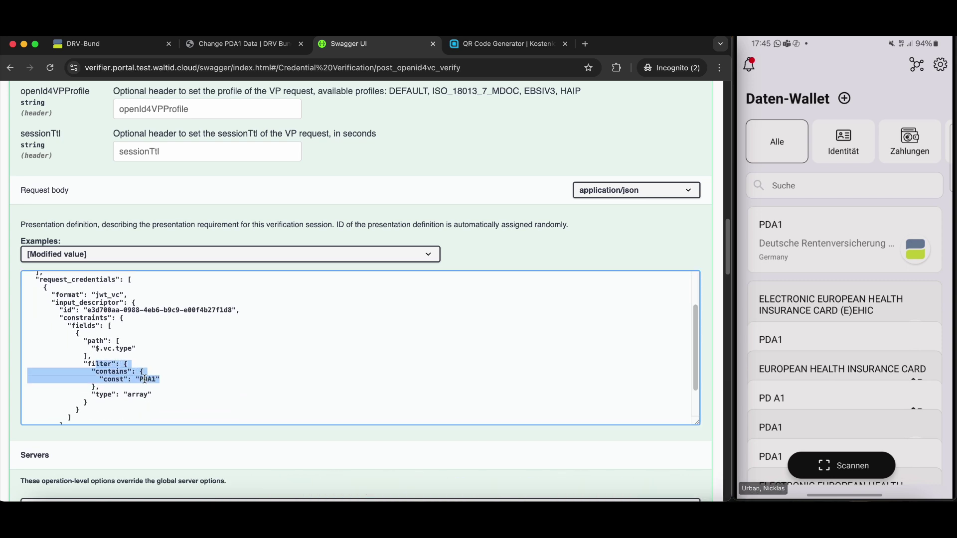
double_click(144, 379)
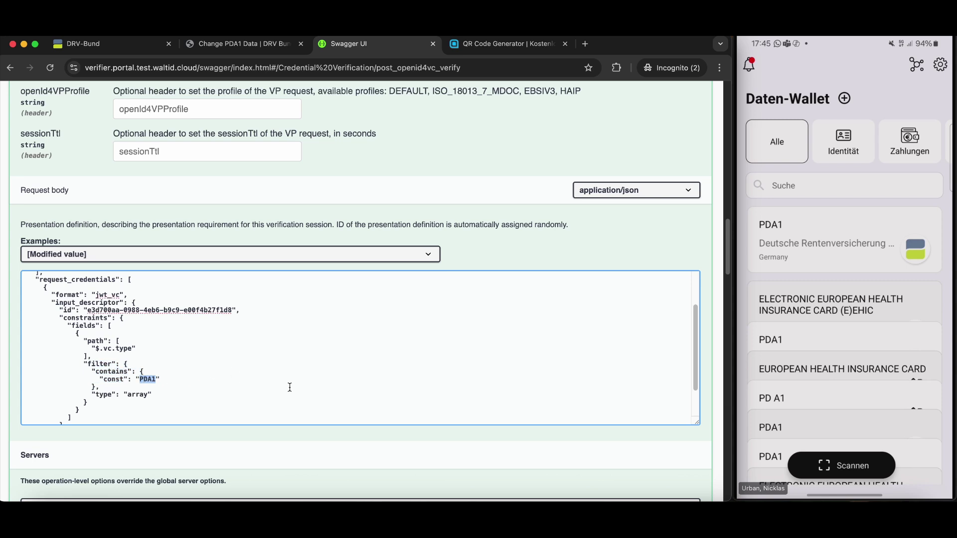
scroll(710, 432, "down", 2)
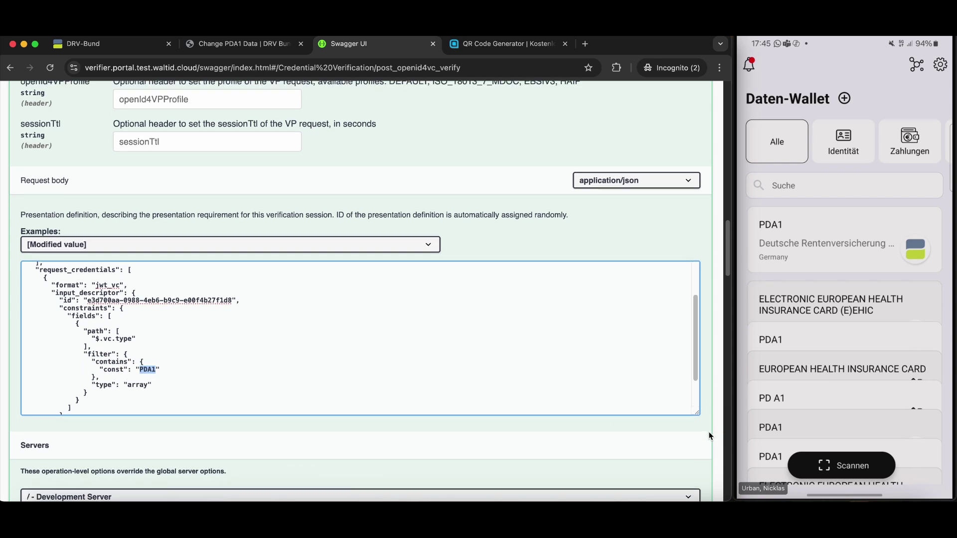
scroll(708, 433, "down", 2)
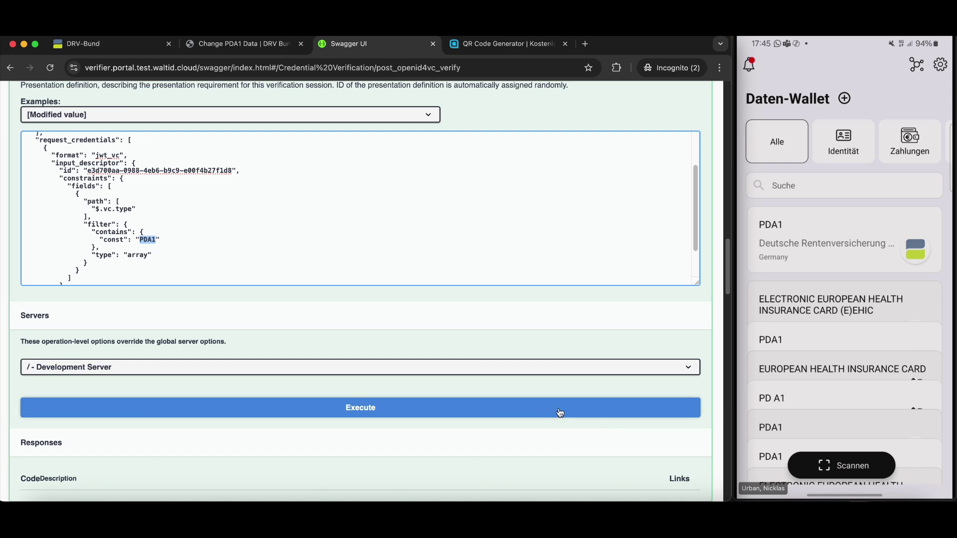
left_click(559, 412)
Step: Copy the openid4vp request URL from the response and paste it into the QR Code Generator
scroll(560, 413, "down", 4)
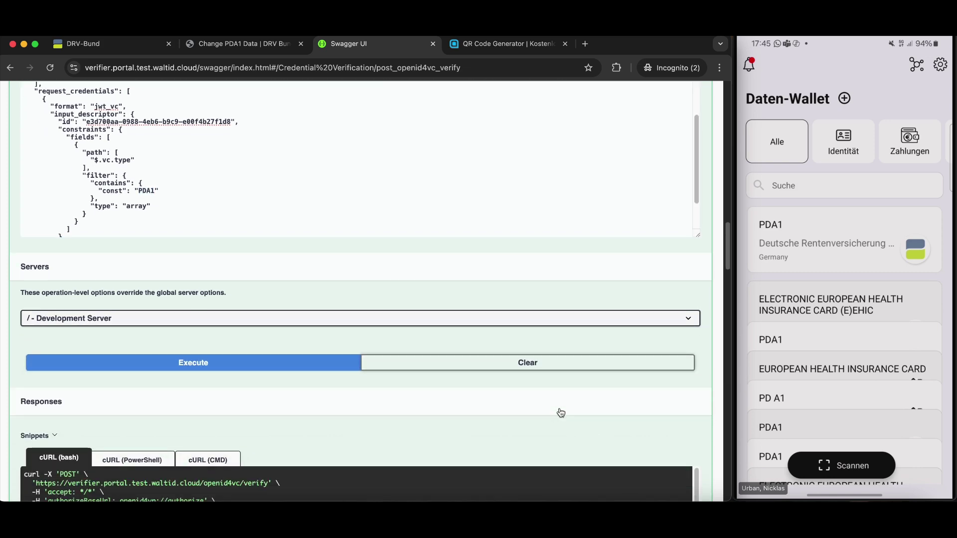
scroll(560, 413, "down", 10)
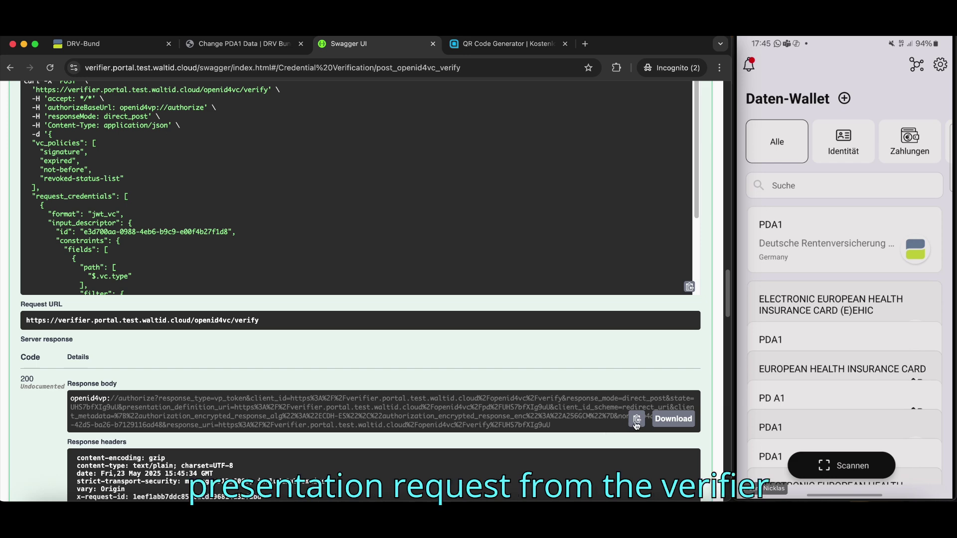
left_click(637, 423)
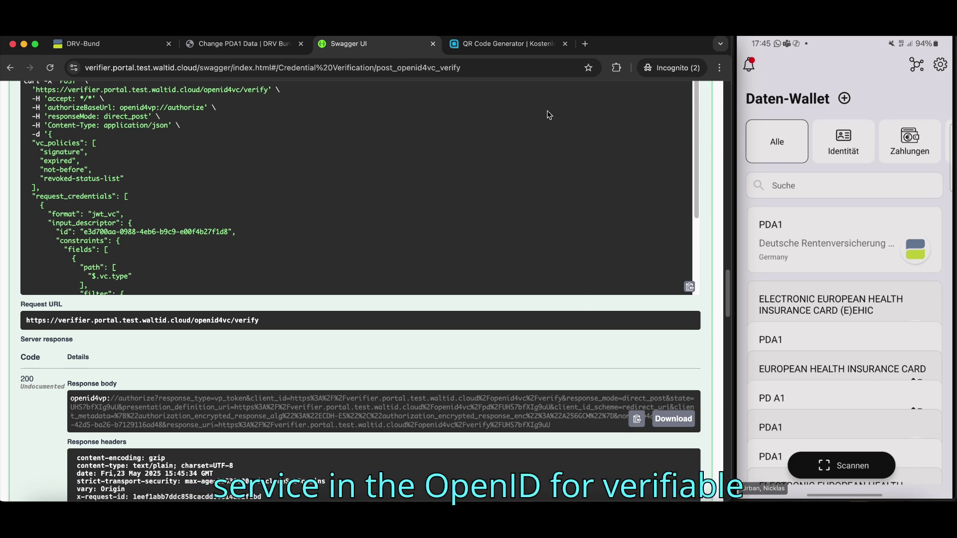
left_click(507, 43)
left_click(306, 298)
key("super+v")
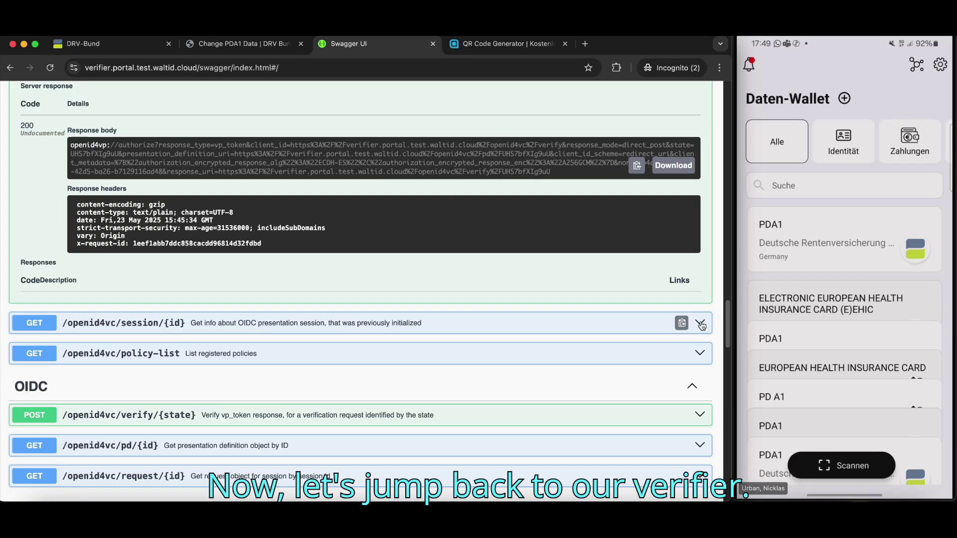
Step: Execute GET /openid4vc/session/{id} with the current session ID filled in
left_click(700, 324)
scroll(581, 309, "down", 5)
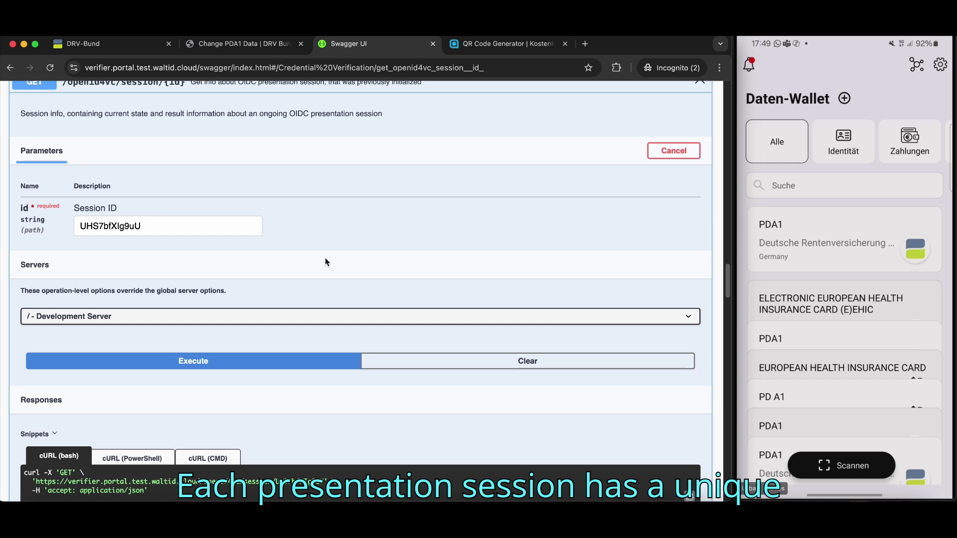
left_click_drag(87, 227, 160, 222)
left_click(253, 255)
scroll(255, 253, "down", 2)
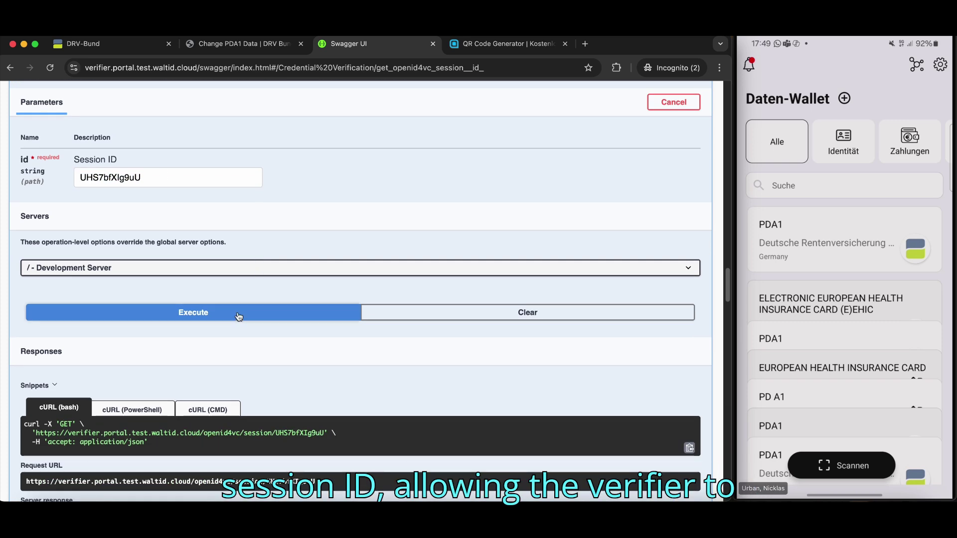
left_click(239, 316)
Step: Review the session response's PDA1 type filter and the VerifiablePresentation credential entry
scroll(125, 305, "down", 7)
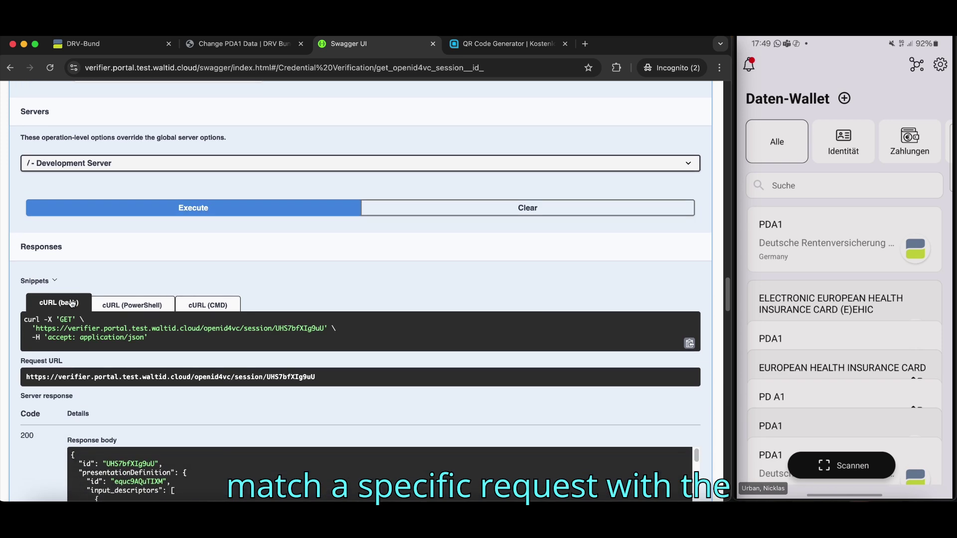
scroll(70, 301, "down", 5)
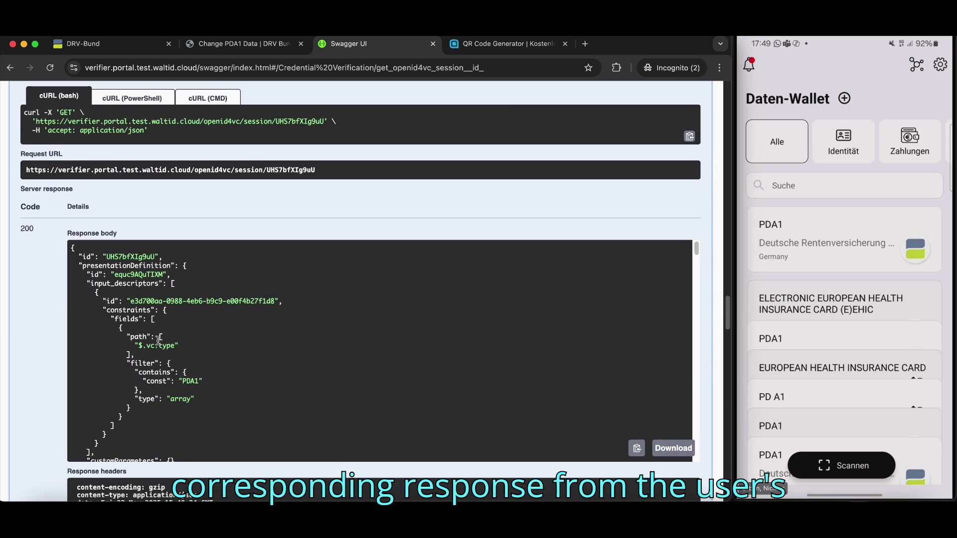
scroll(158, 340, "down", 3)
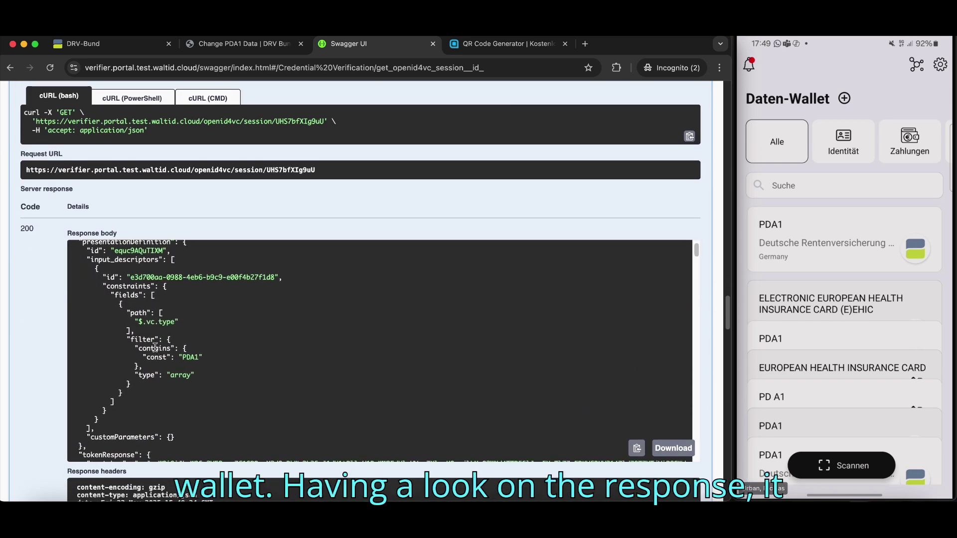
left_click_drag(154, 348, 211, 353)
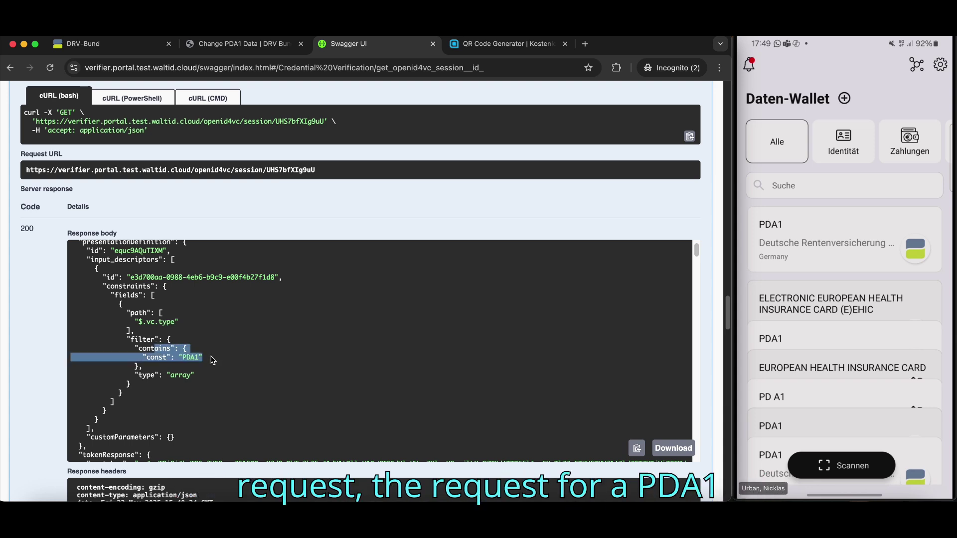
left_click(214, 361)
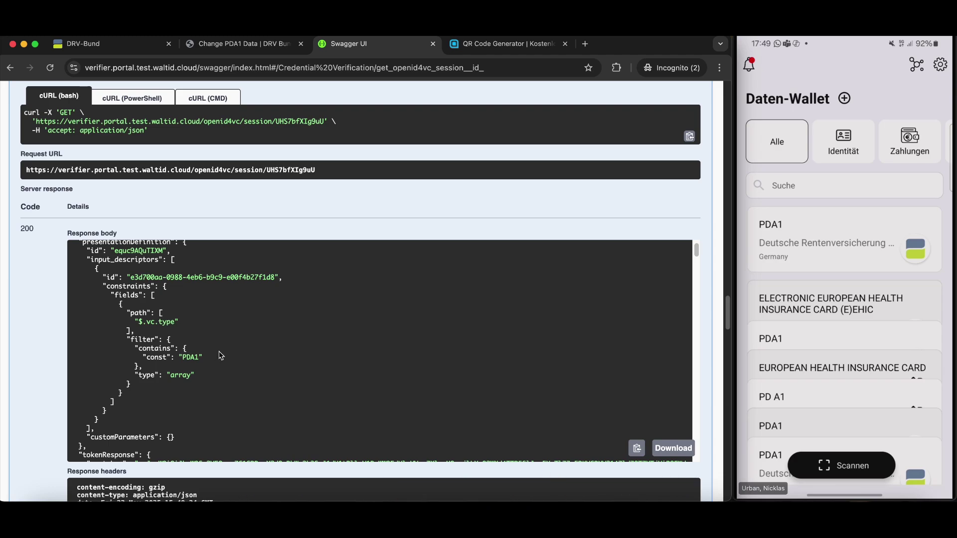
scroll(221, 355, "down", 10)
scroll(219, 355, "down", 10)
scroll(219, 351, "down", 5)
left_click_drag(153, 313, 266, 320)
left_click(269, 322)
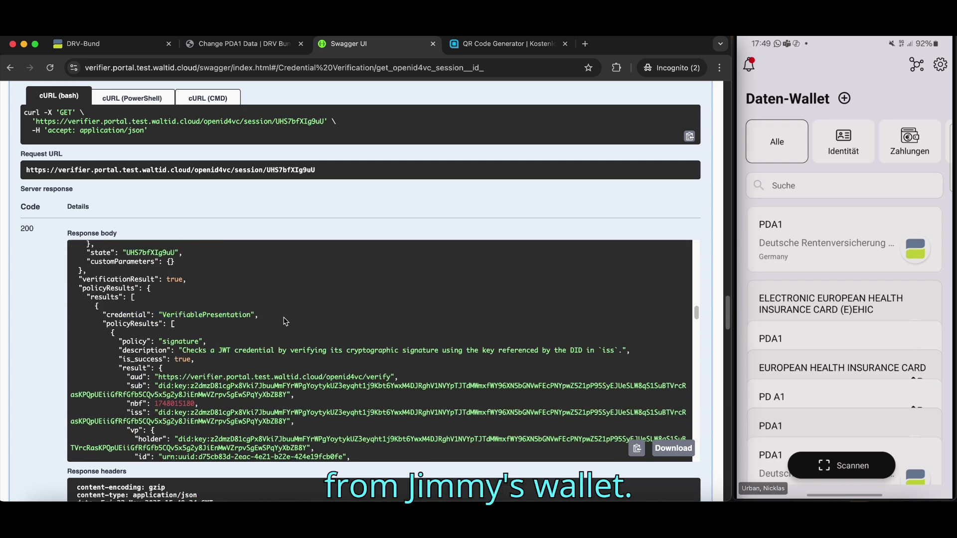
scroll(286, 321, "down", 10)
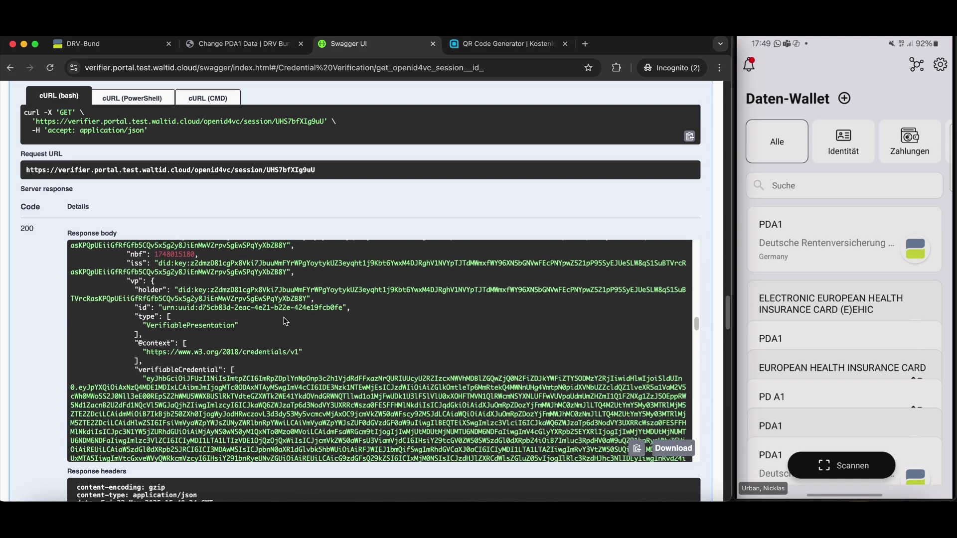
scroll(285, 321, "down", 10)
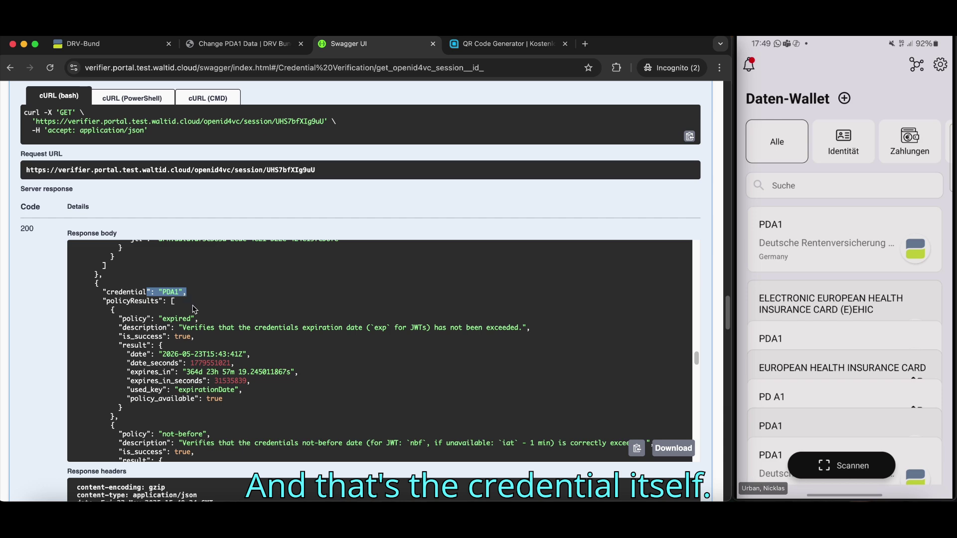
scroll(194, 314, "down", 5)
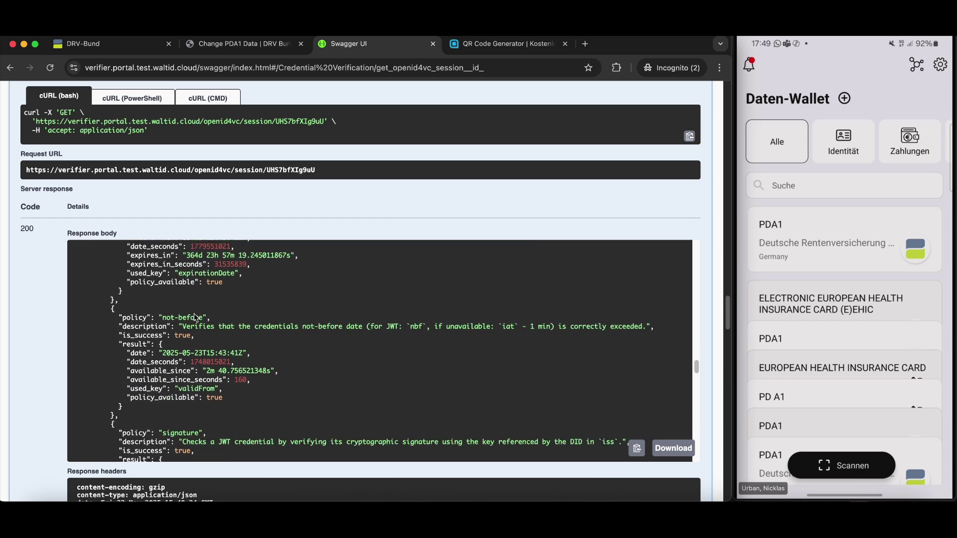
scroll(196, 317, "down", 8)
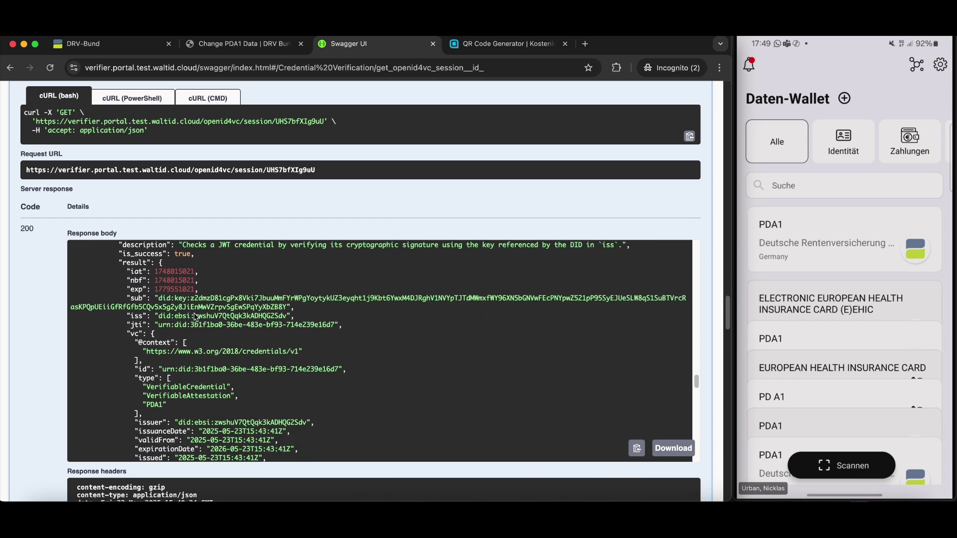
scroll(196, 317, "down", 4)
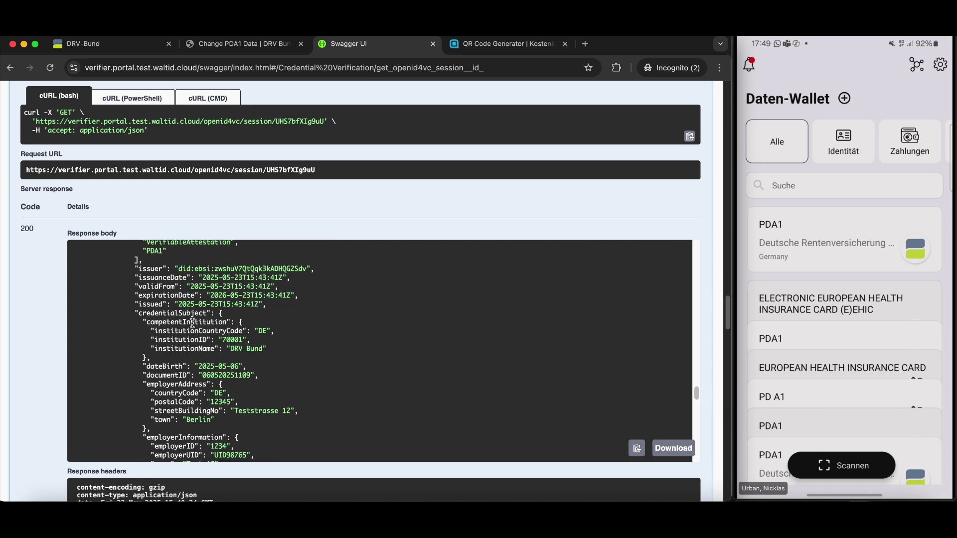
left_click_drag(175, 352, 193, 348)
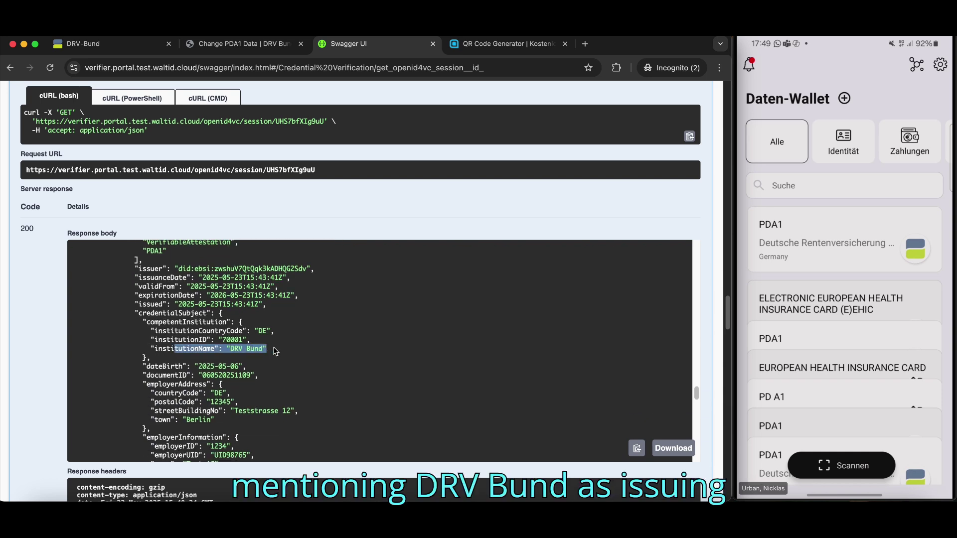
scroll(278, 351, "down", 4)
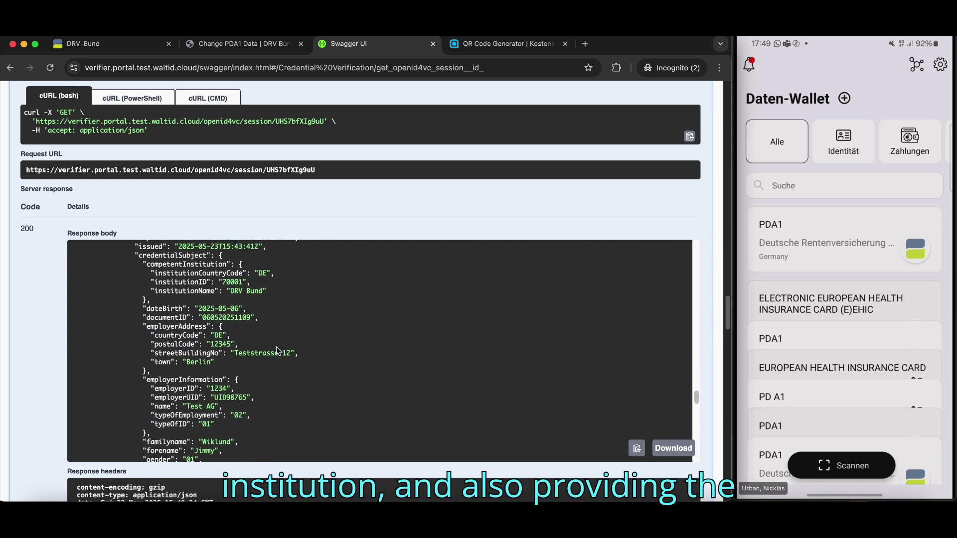
scroll(278, 351, "down", 2)
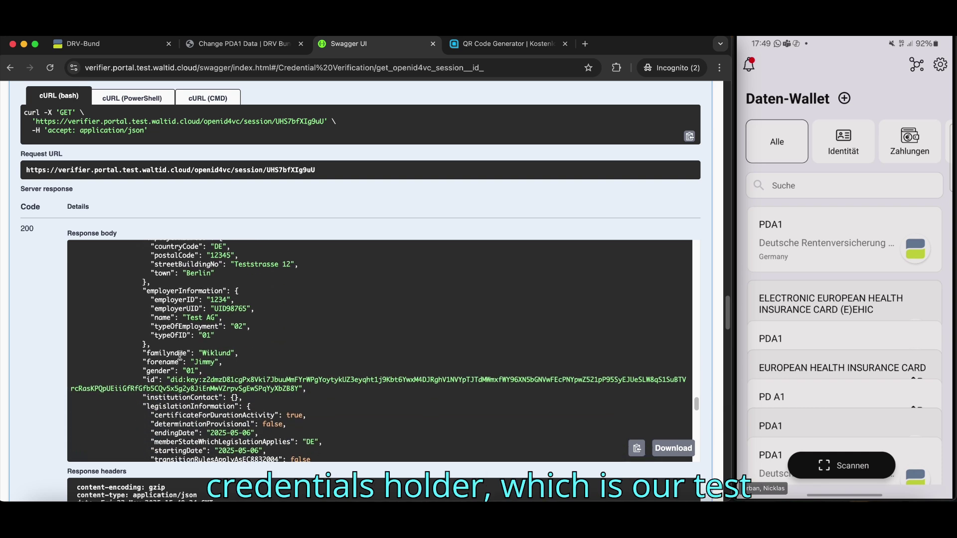
left_click_drag(168, 362, 175, 359)
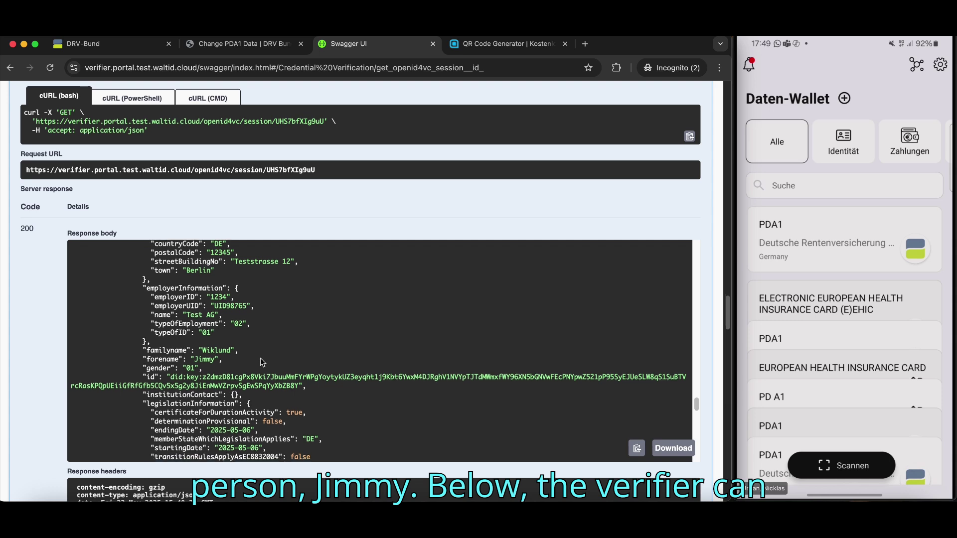
scroll(254, 362, "down", 4)
scroll(263, 362, "down", 5)
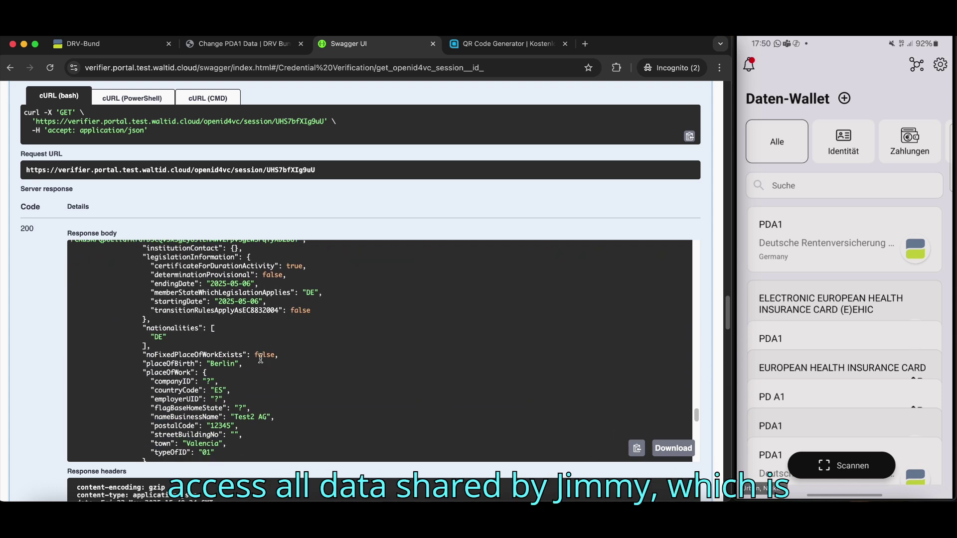
scroll(263, 362, "down", 2)
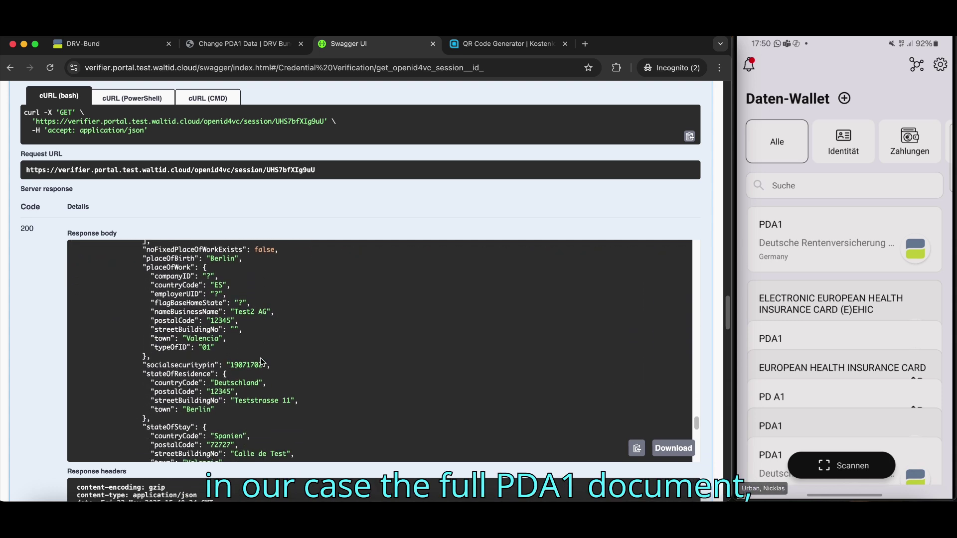
scroll(260, 358, "down", 1)
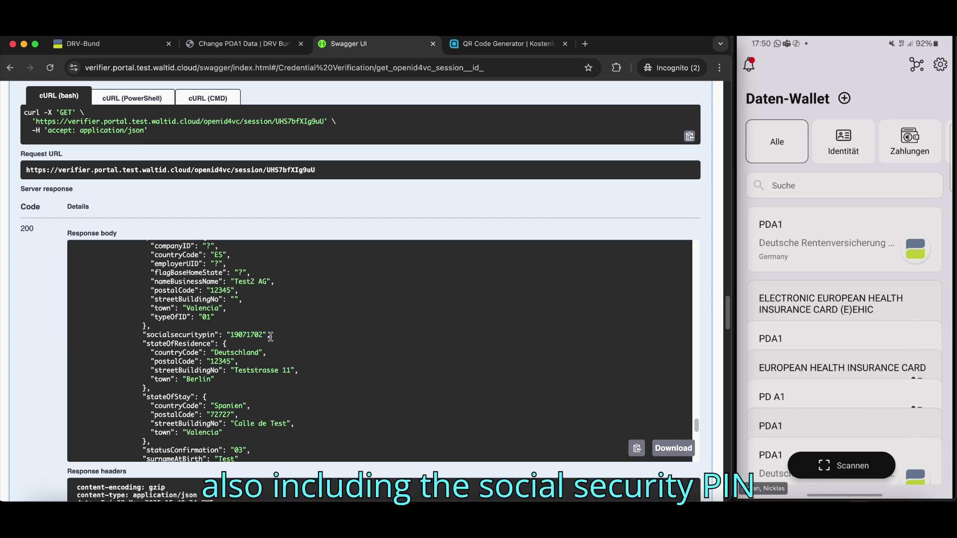
scroll(270, 337, "down", 8)
scroll(271, 337, "down", 2)
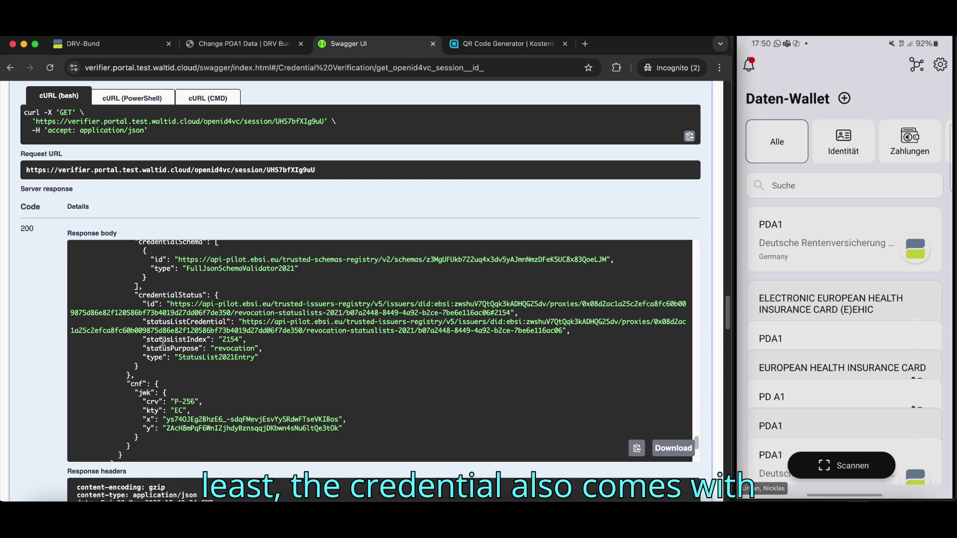
left_click_drag(219, 343, 268, 360)
left_click(268, 360)
scroll(268, 362, "down", 3)
scroll(269, 361, "down", 5)
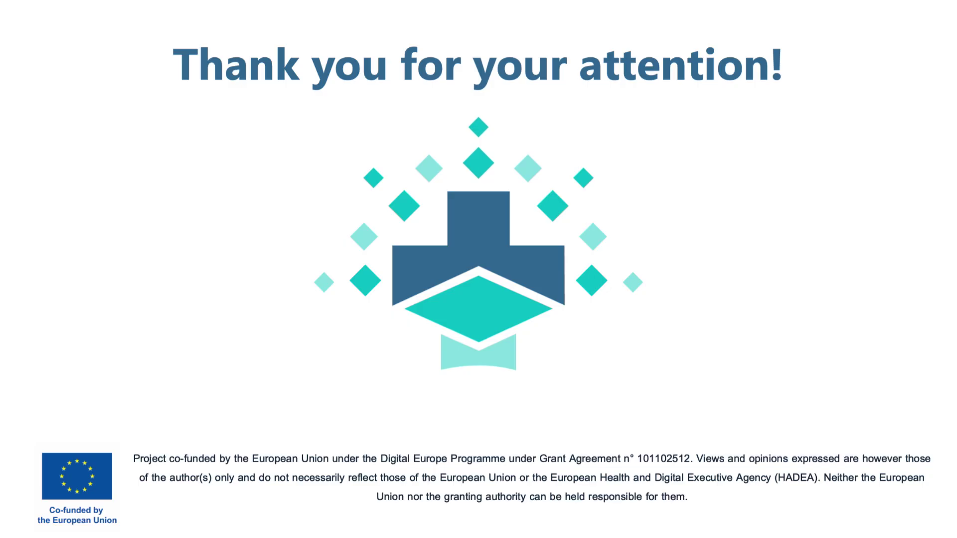